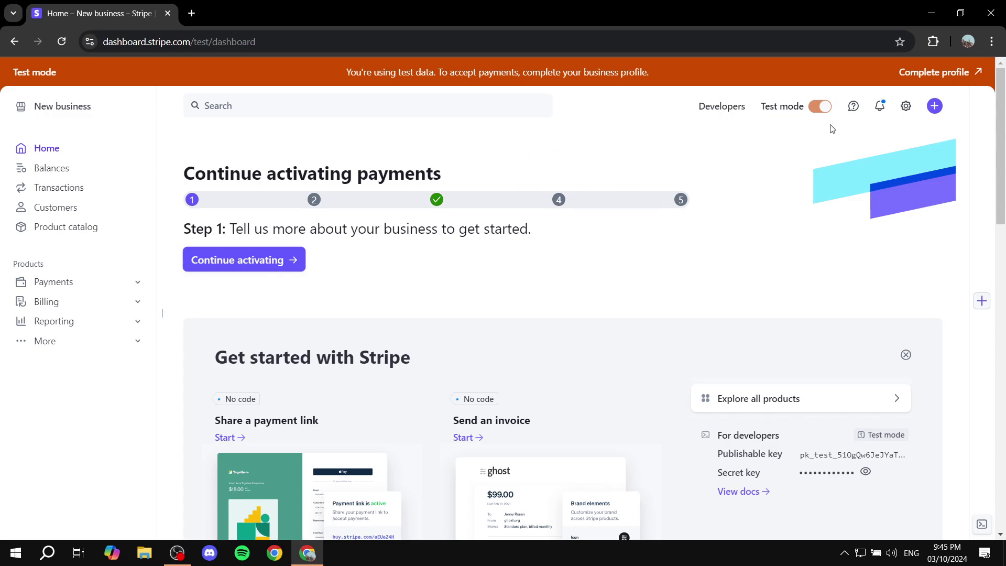
# Go to the account Settings overview through the gear menu at top right.
pyautogui.click(904, 108)
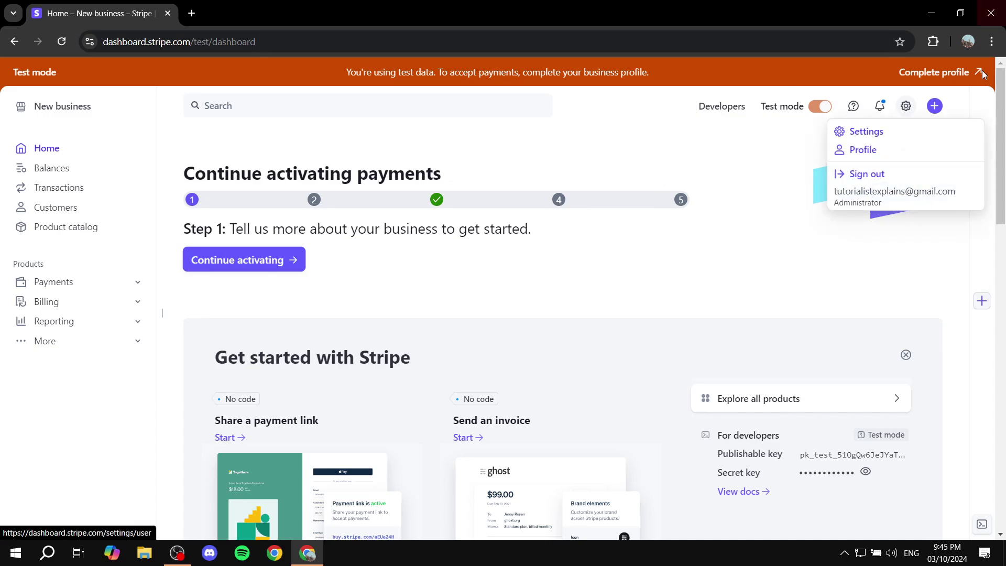
pyautogui.click(869, 134)
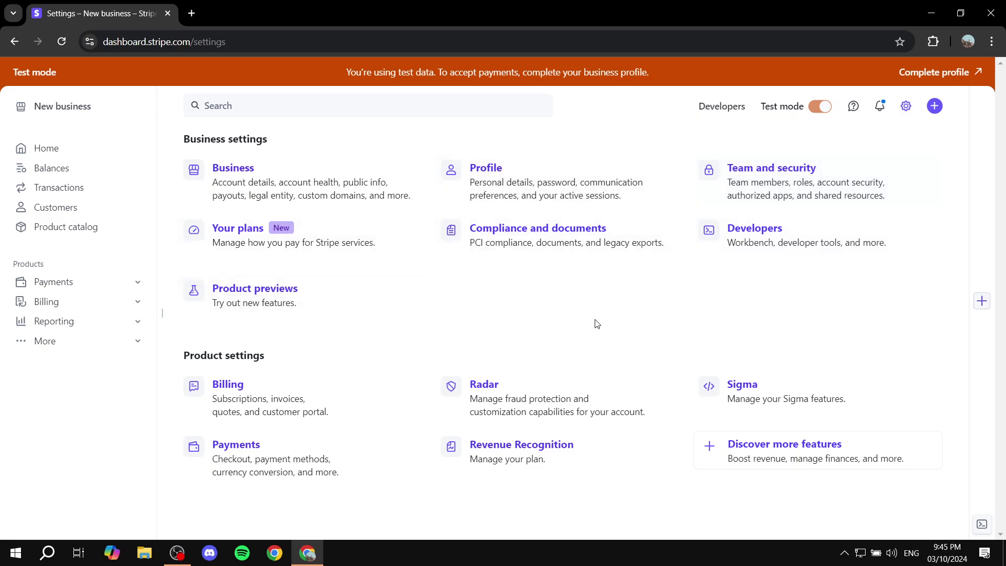
pyautogui.moveTo(183, 361)
pyautogui.mouseDown()
pyautogui.moveTo(287, 353)
pyautogui.moveTo(179, 360)
pyautogui.mouseUp()
pyautogui.click(273, 351)
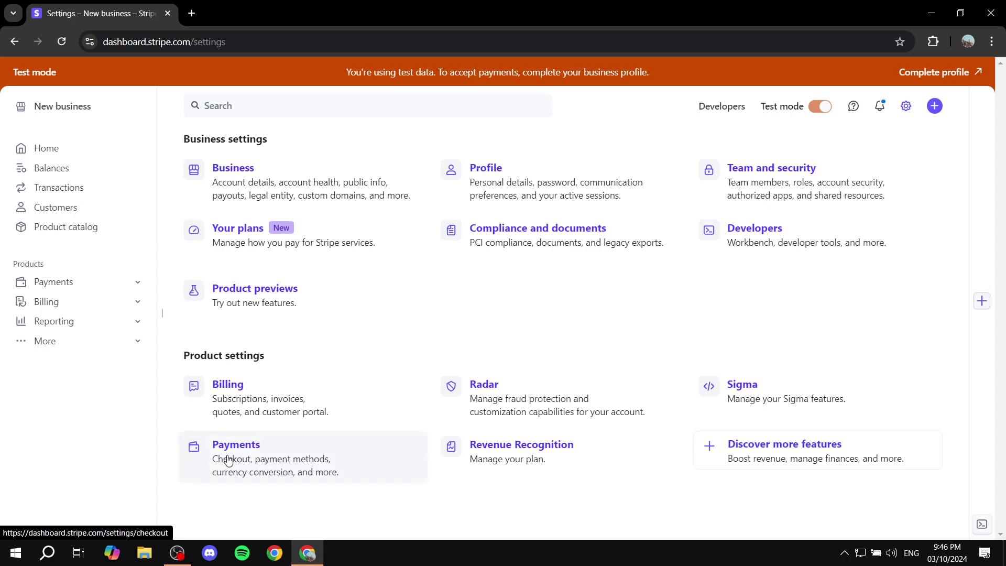
# Open the Payments settings card and review the Adaptive Pricing real-time currency conversion option.
pyautogui.click(233, 450)
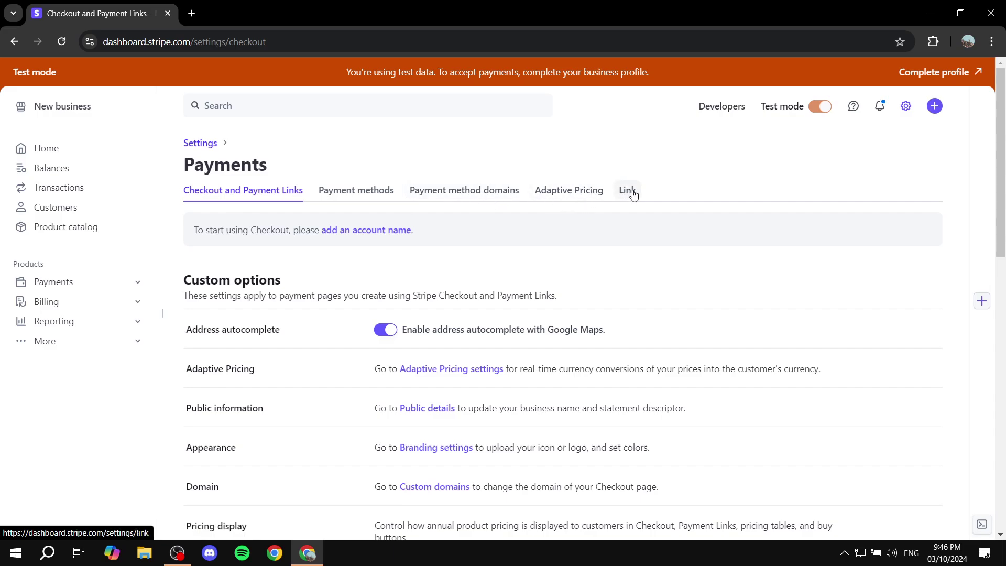
pyautogui.moveTo(185, 369); pyautogui.dragTo(253, 370)
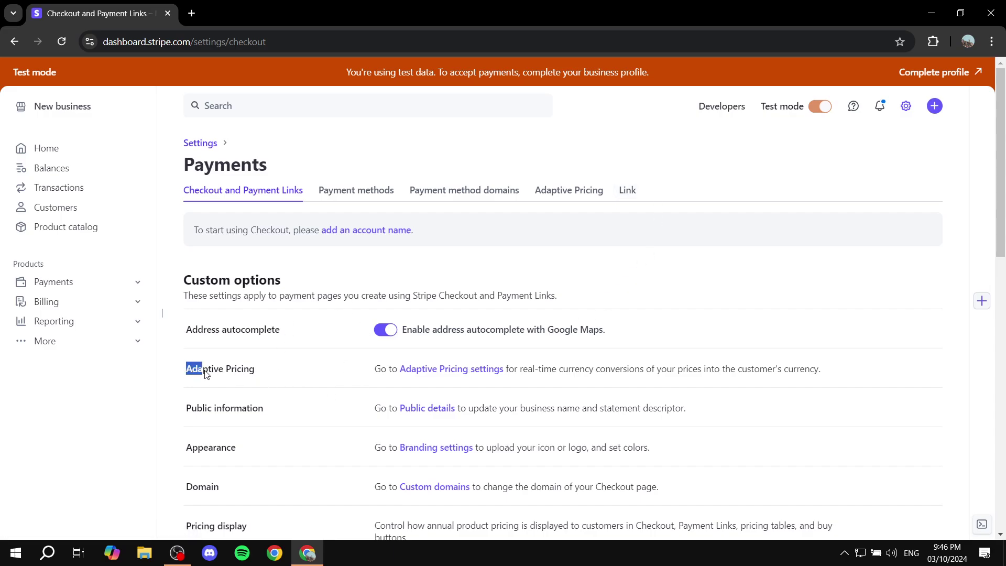
pyautogui.click(261, 371)
pyautogui.moveTo(519, 369); pyautogui.dragTo(826, 375)
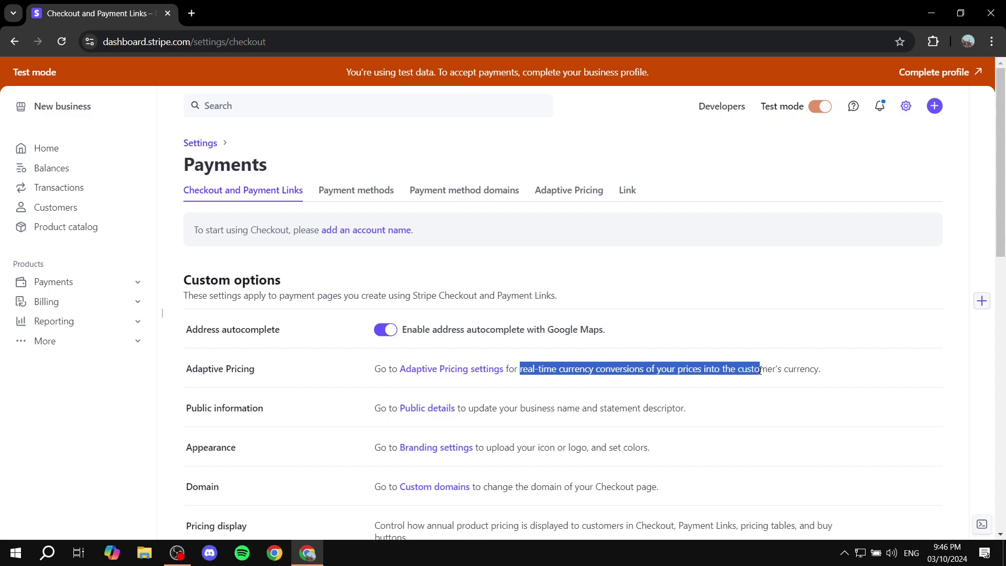
pyautogui.click(826, 374)
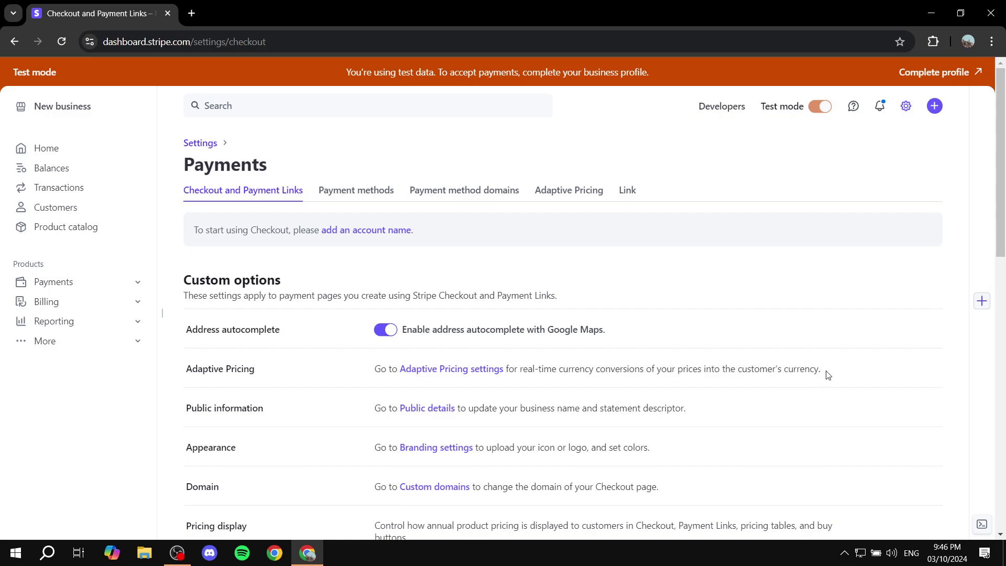
# Open the Adaptive Pricing tab and read its conversion cost note and regional currency list.
pyautogui.click(579, 189)
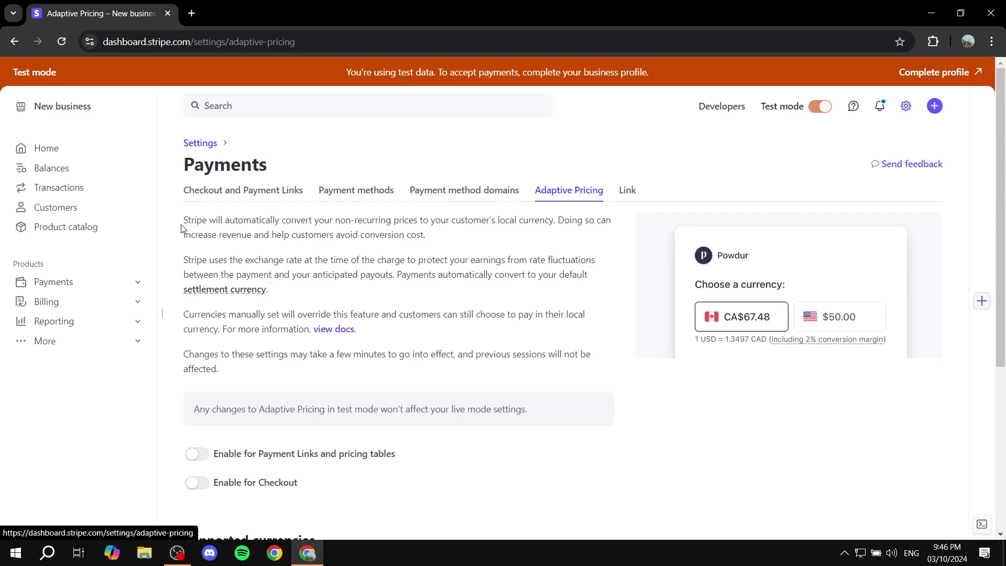
pyautogui.hotkey('ctrl', 'a')
pyautogui.click(270, 212)
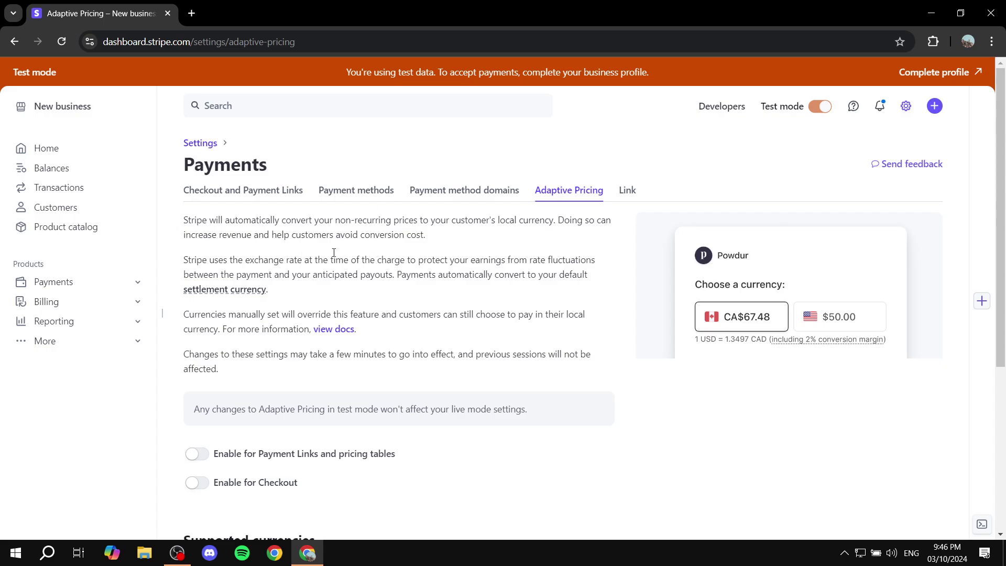
pyautogui.moveTo(357, 235); pyautogui.dragTo(454, 239)
pyautogui.click(457, 240)
pyautogui.scroll(-2, 463, 252)
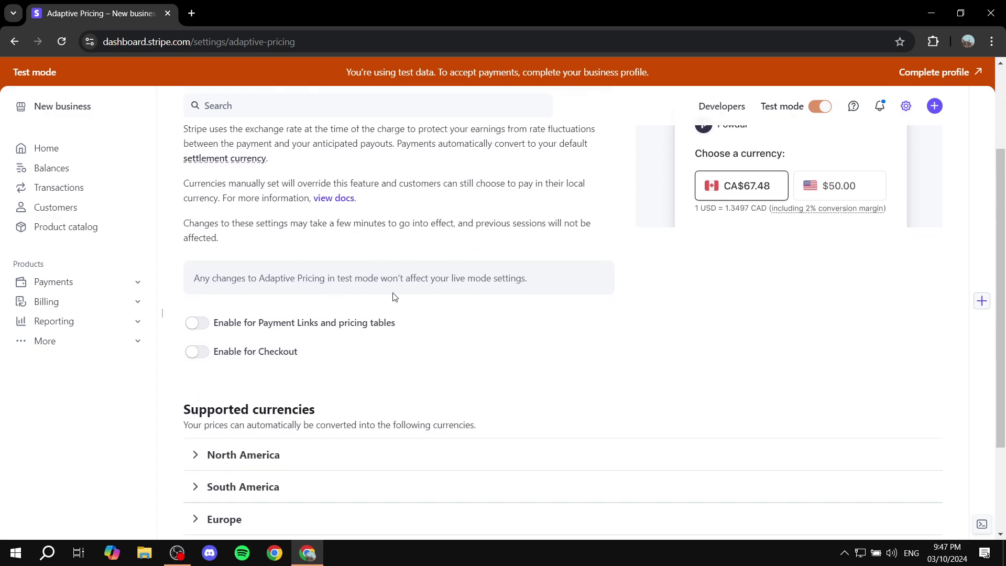
# Switch on the 'Enable for Payment Links and pricing tables' and Checkout Adaptive Pricing toggles.
pyautogui.scroll(3, 399, 246)
pyautogui.scroll(-4, 408, 254)
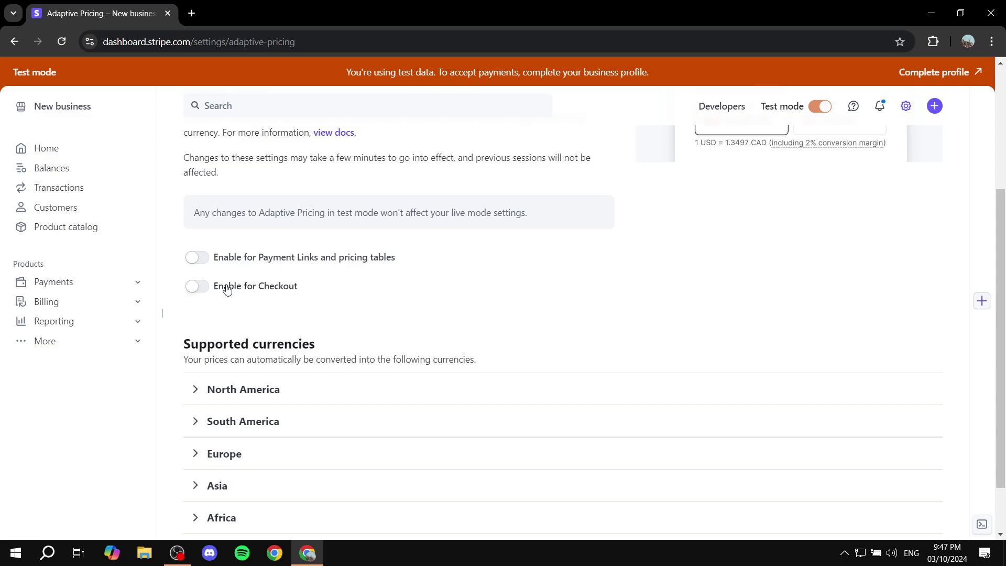
pyautogui.click(200, 257)
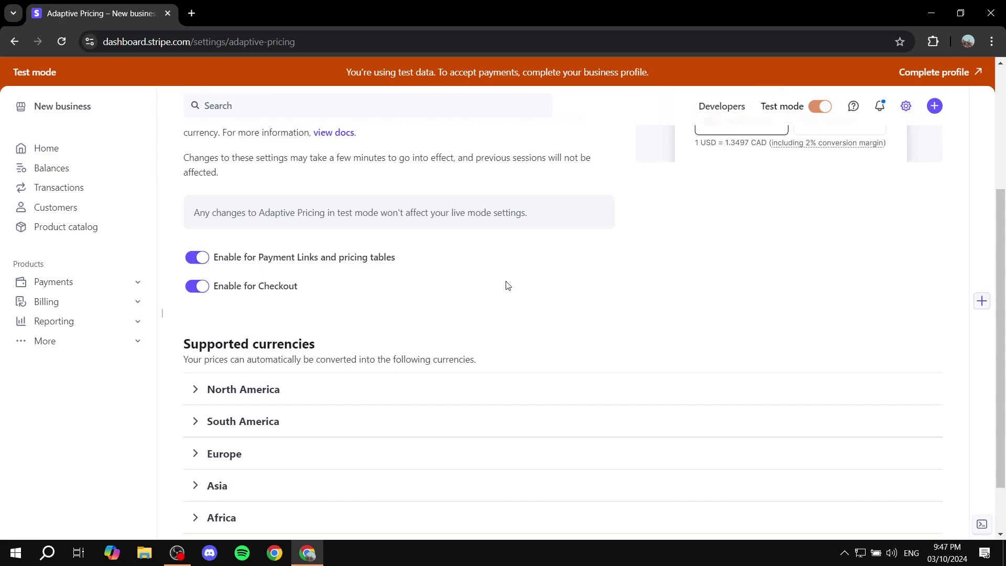
pyautogui.scroll(-2, 502, 283)
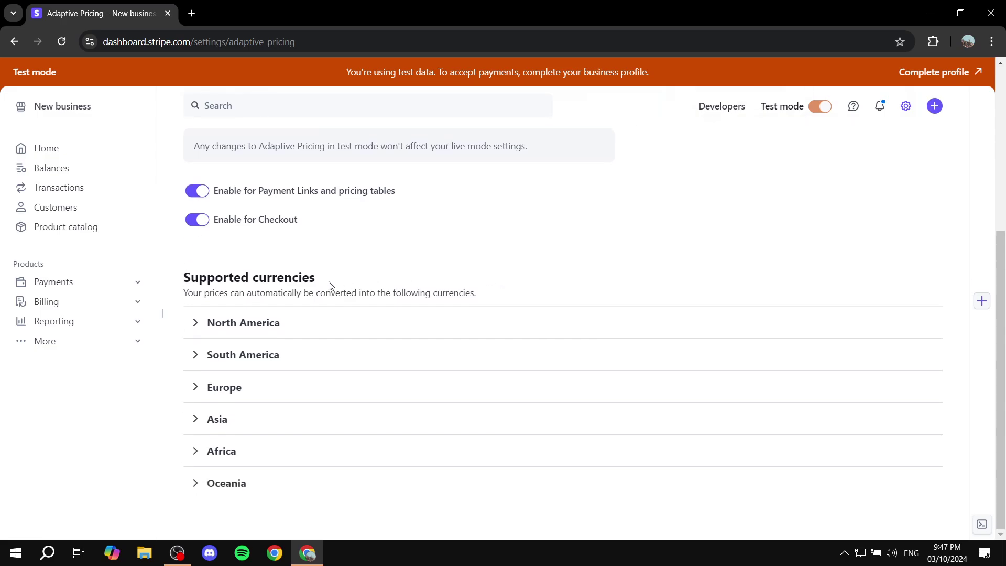
pyautogui.moveTo(184, 295); pyautogui.dragTo(425, 292)
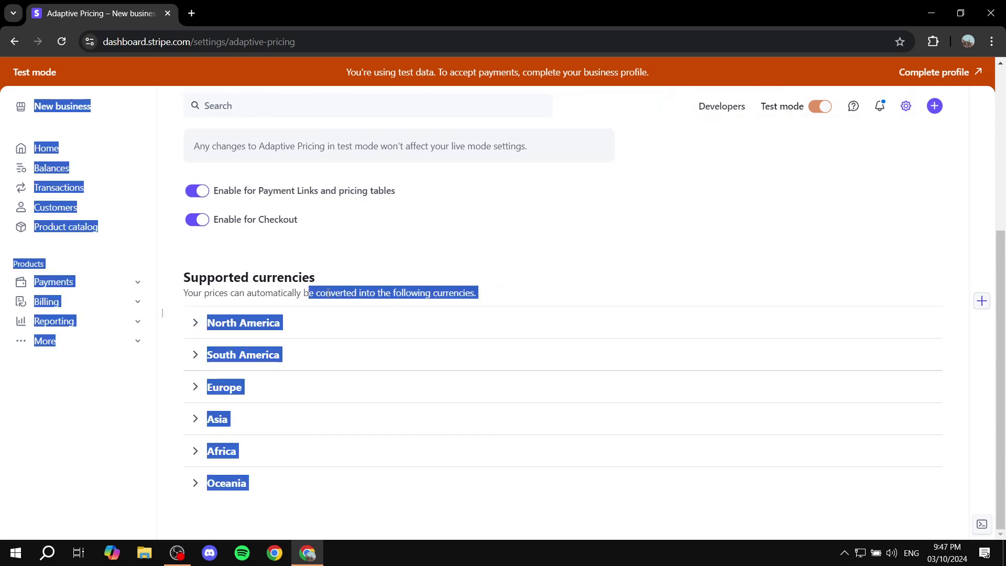
pyautogui.click(416, 272)
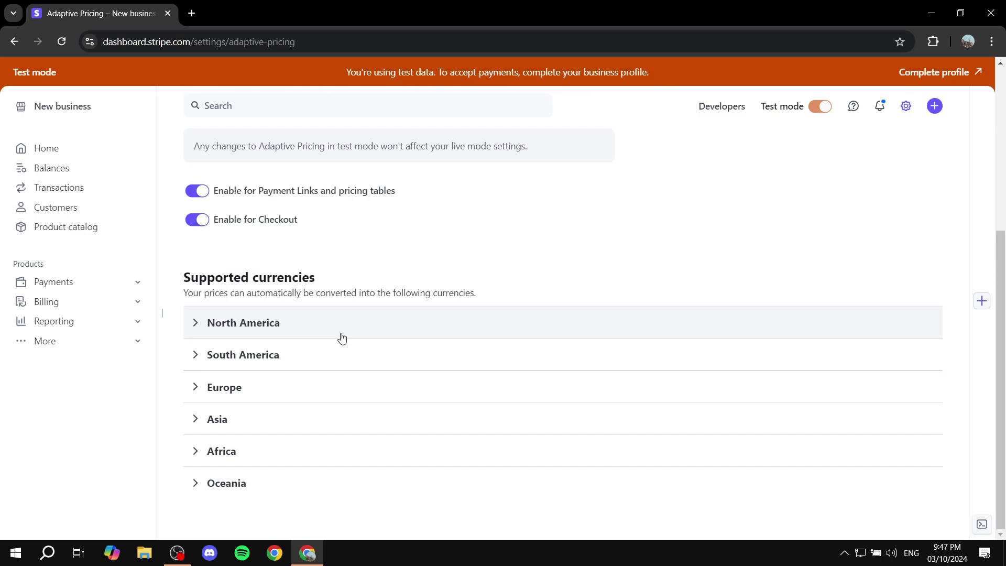
pyautogui.click(193, 325)
pyautogui.scroll(-1, 293, 301)
pyautogui.scroll(-4, 276, 293)
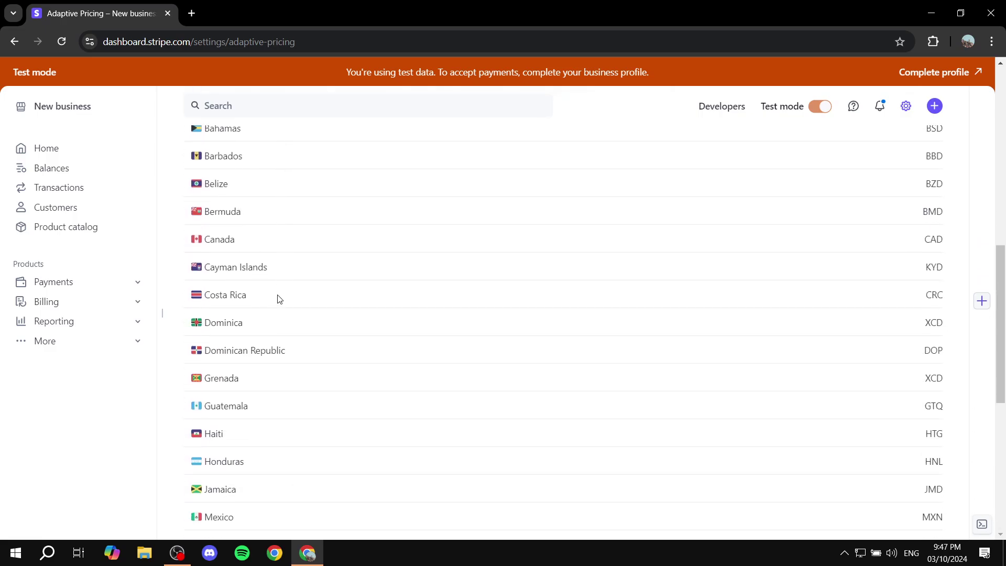
pyautogui.scroll(-6, 262, 296)
pyautogui.scroll(-1, 257, 297)
pyautogui.click(194, 356)
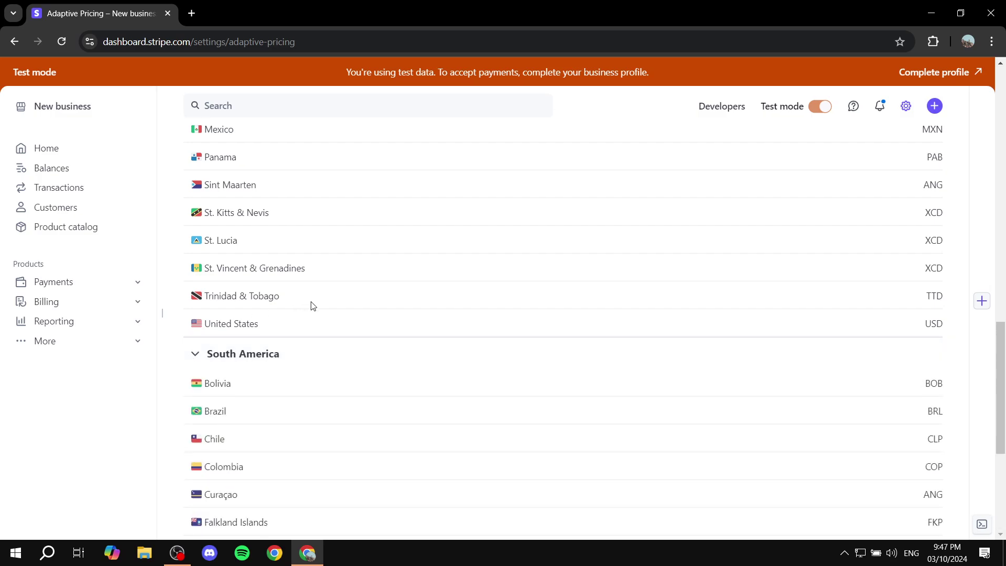
pyautogui.scroll(-5, 312, 309)
pyautogui.scroll(3, 340, 251)
pyautogui.scroll(-3, 314, 272)
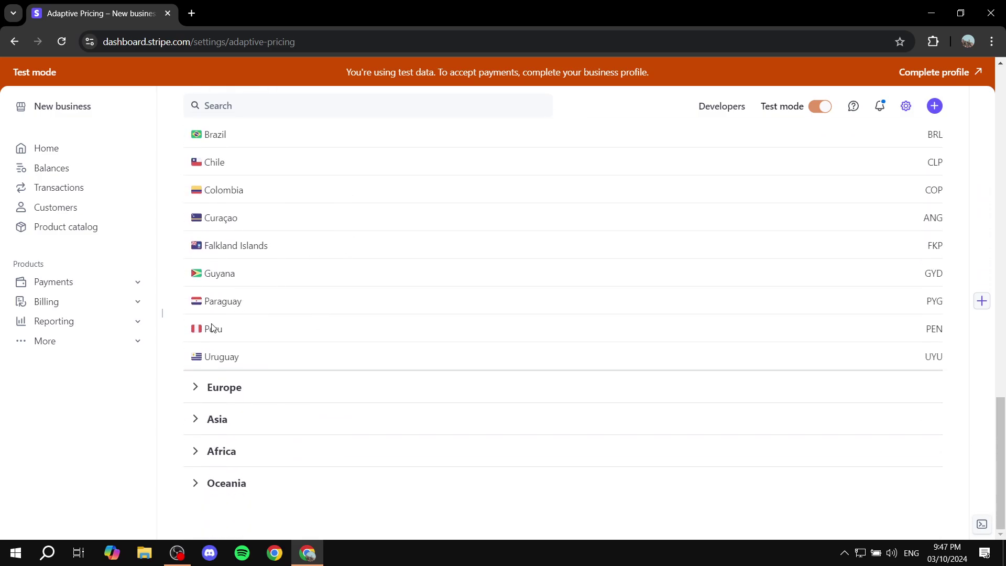
pyautogui.click(200, 388)
pyautogui.scroll(-6, 346, 325)
pyautogui.scroll(-7, 332, 330)
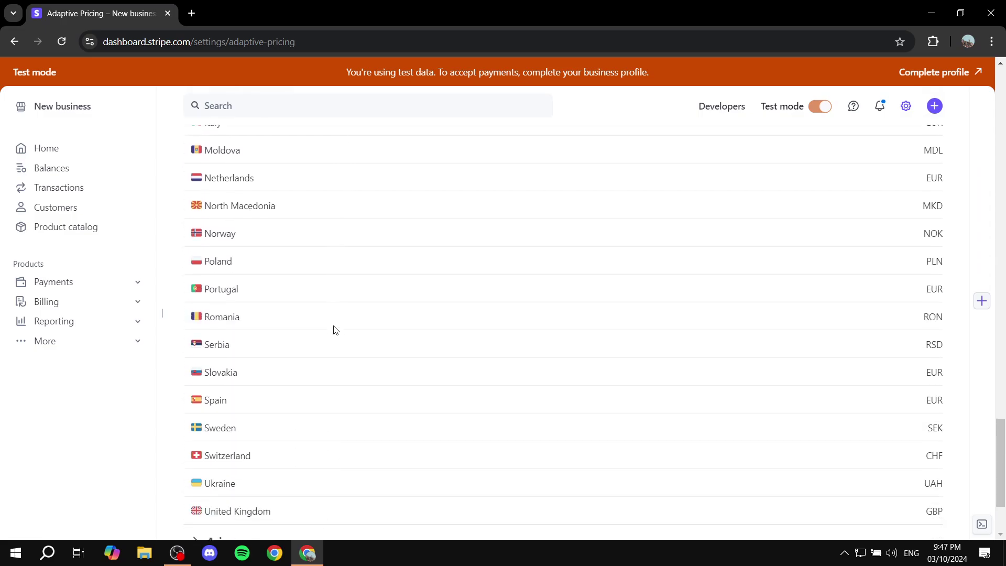
pyautogui.scroll(-2, 327, 336)
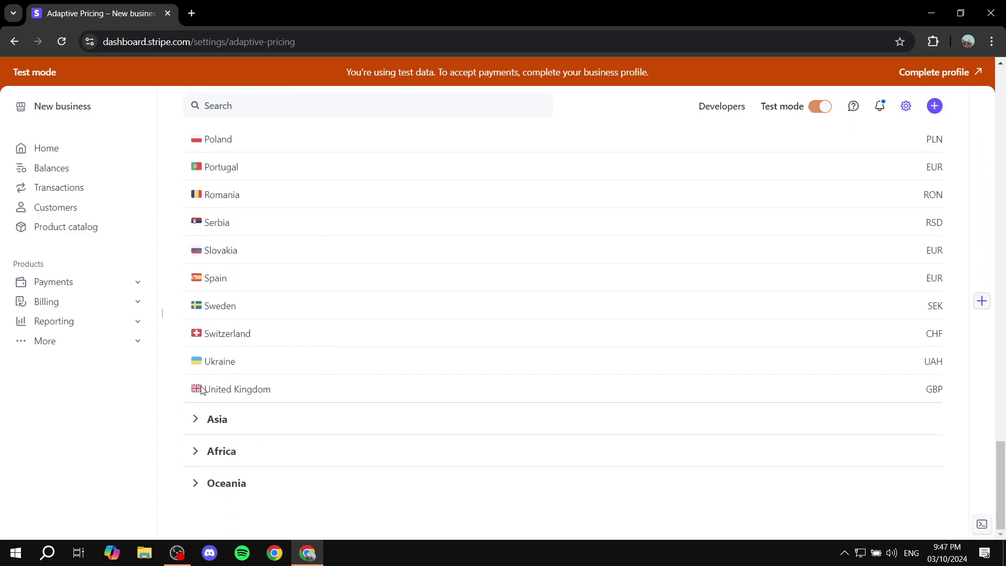
pyautogui.click(194, 419)
pyautogui.scroll(10, 370, 366)
pyautogui.scroll(15, 314, 356)
pyautogui.scroll(10, 278, 330)
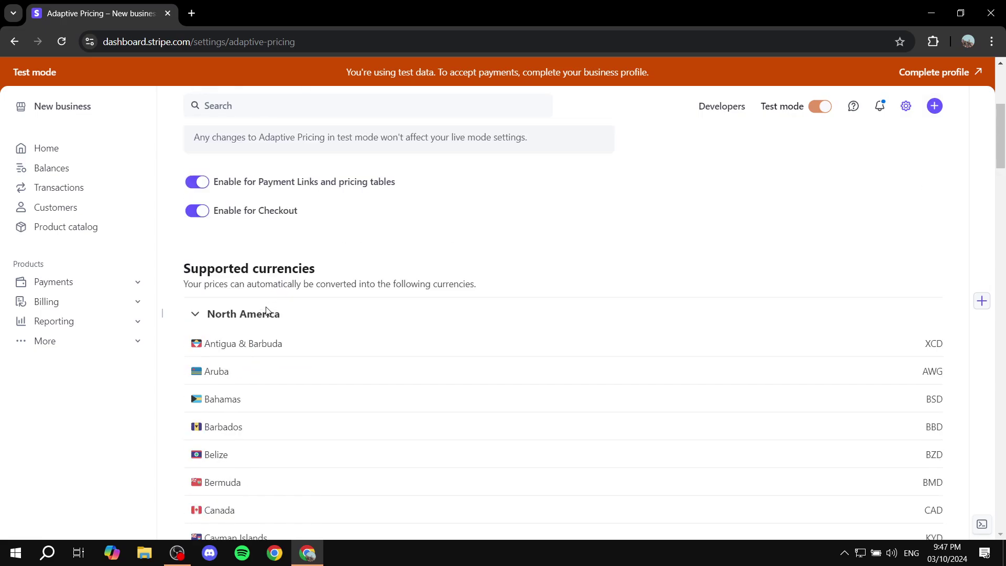
pyautogui.click(266, 312)
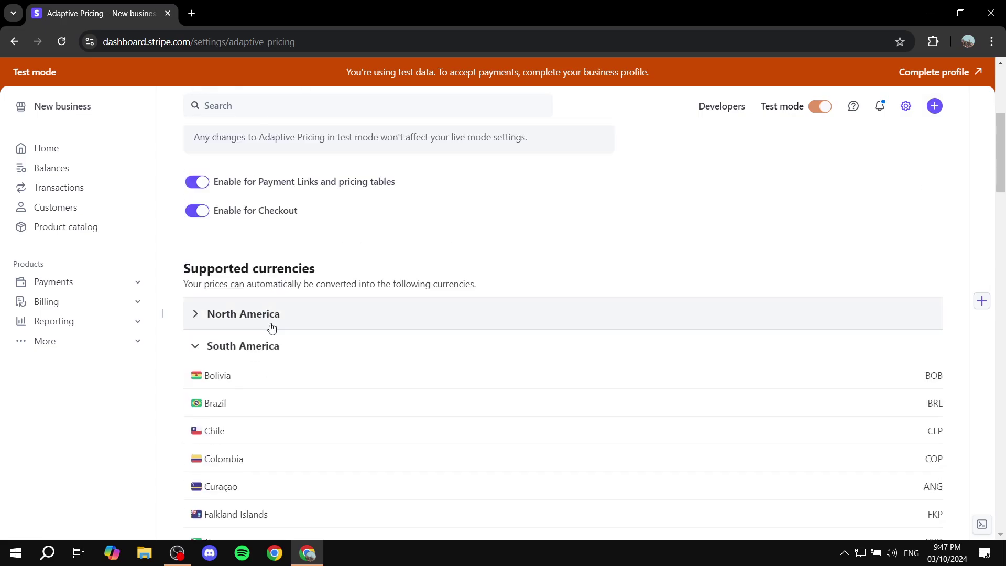
pyautogui.click(254, 348)
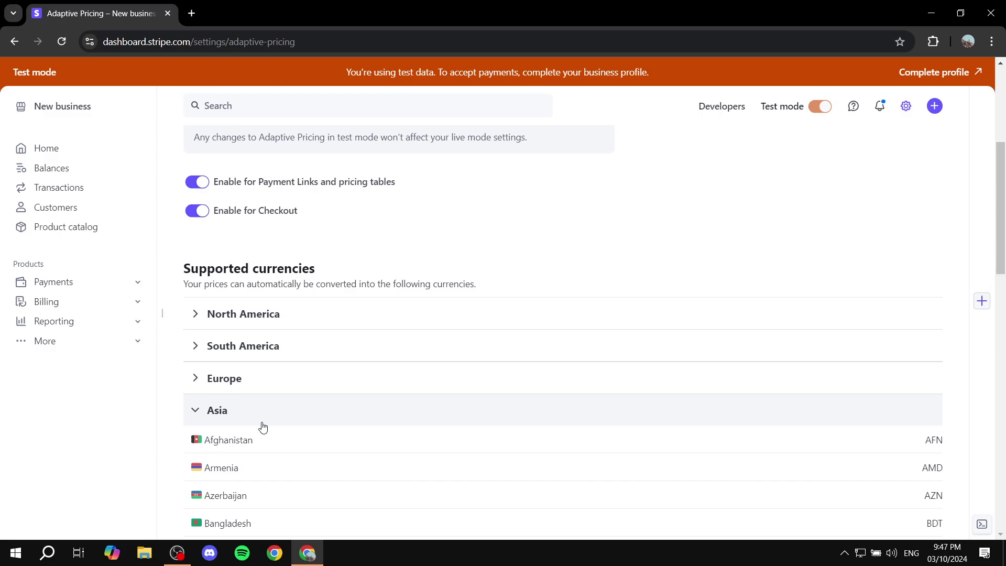
pyautogui.click(253, 411)
pyautogui.scroll(3, 314, 398)
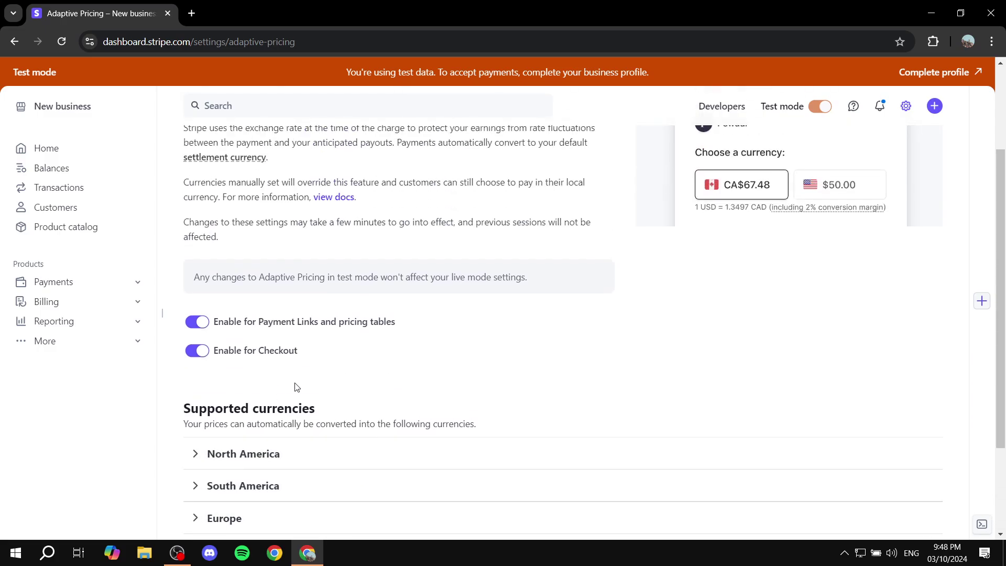
pyautogui.scroll(-3, 296, 388)
pyautogui.scroll(5, 425, 441)
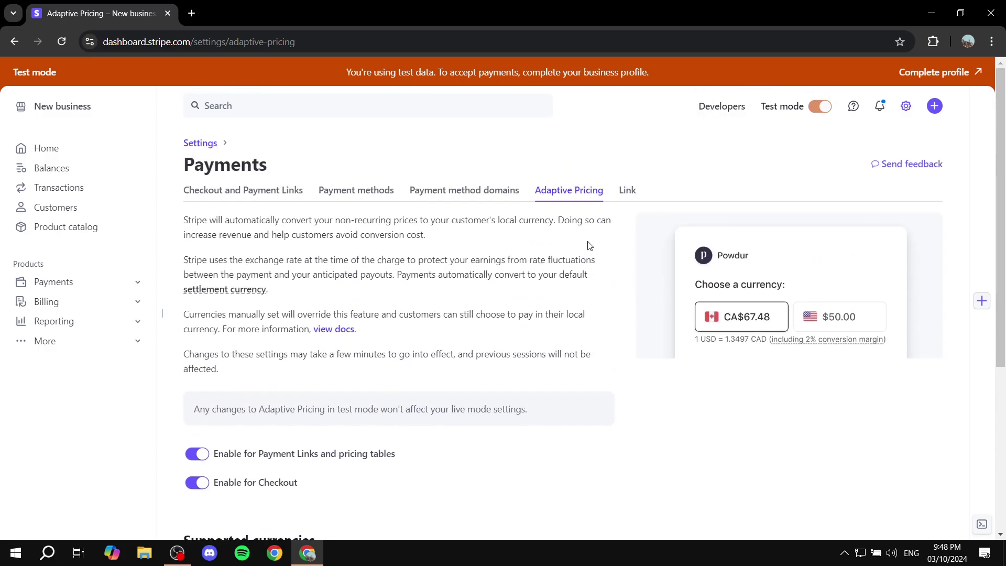
pyautogui.scroll(-3, 249, 449)
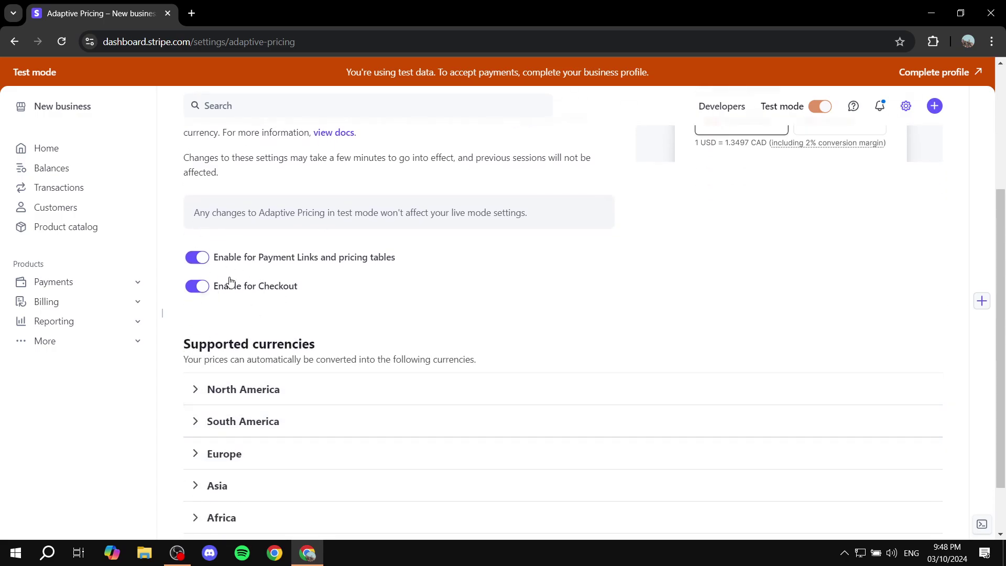
pyautogui.scroll(3, 437, 325)
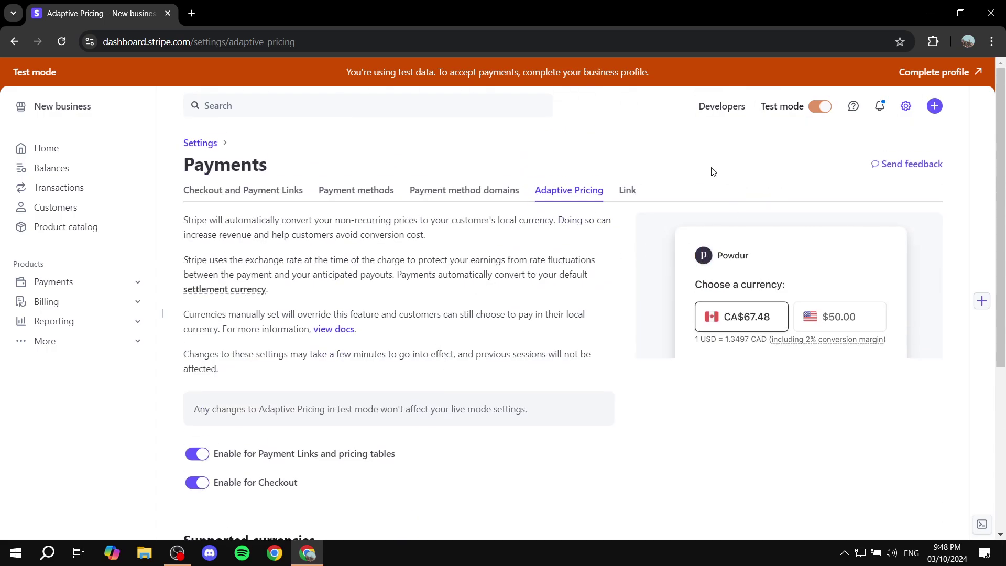